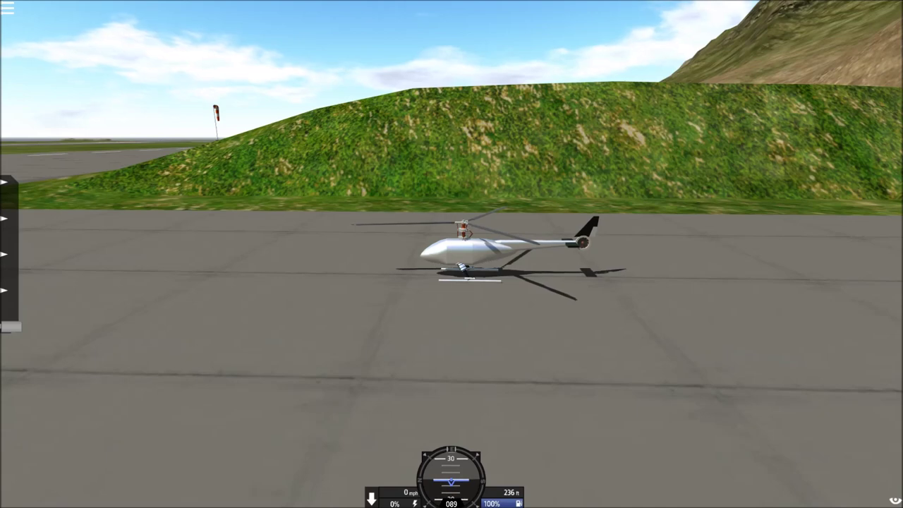
Search 'fa' in the aircraft list and spawn the Simple FARP at Wright FARP 1
left_click(8, 8)
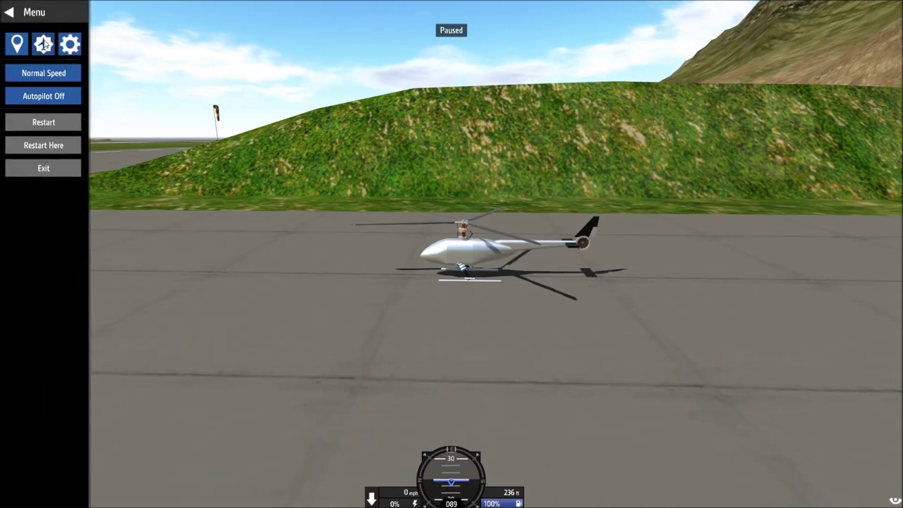
left_click(43, 45)
left_click(519, 174)
type("fa")
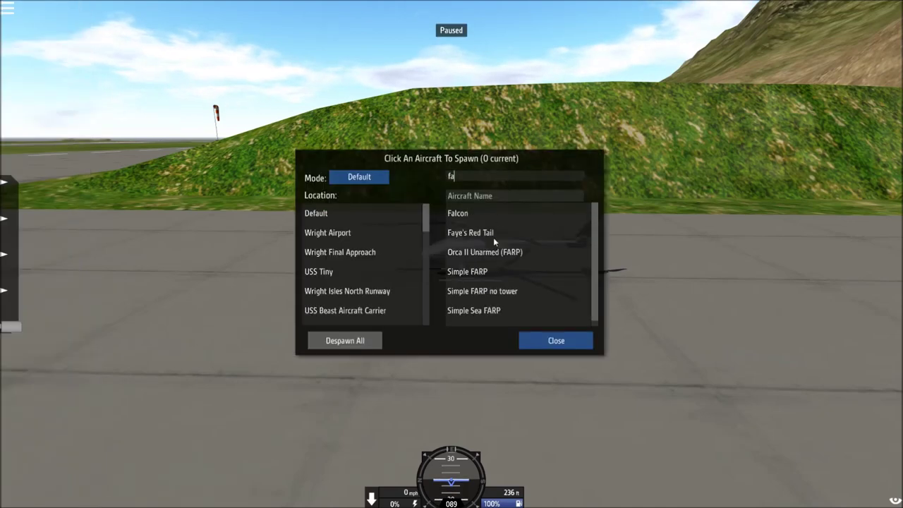
left_click(484, 273)
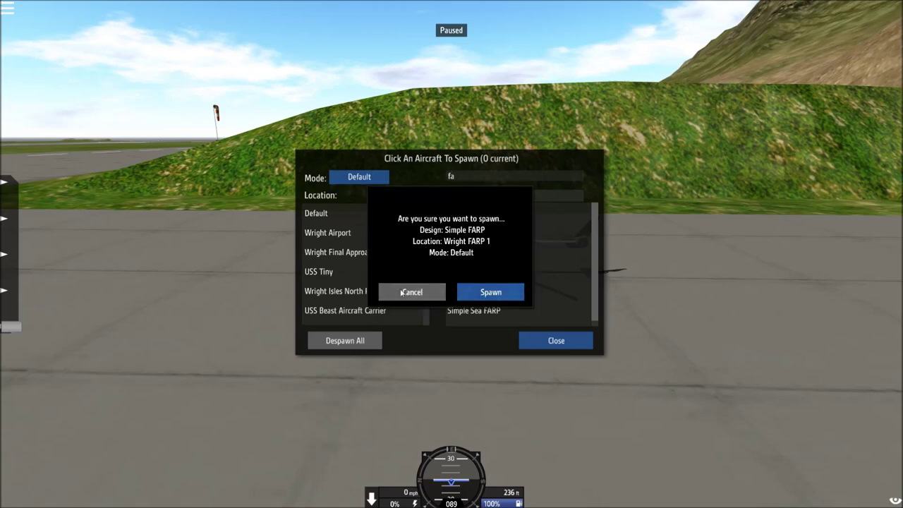
left_click(477, 292)
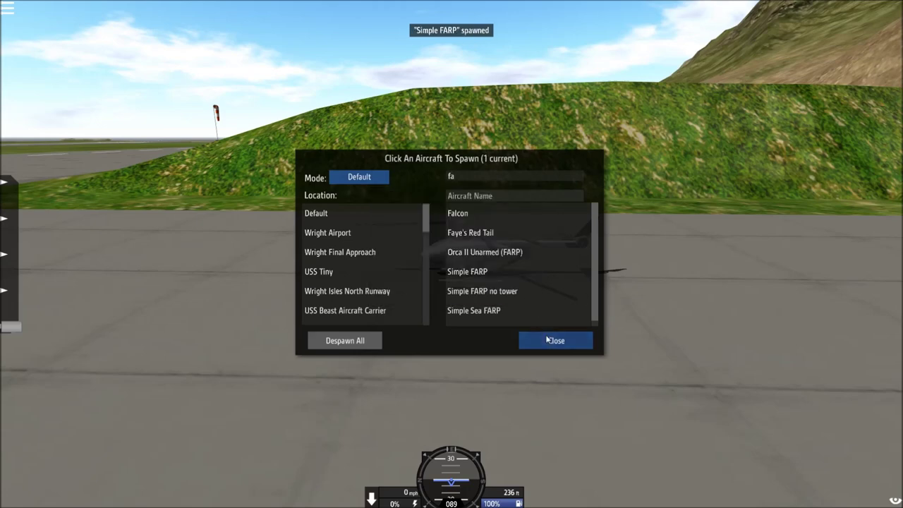
left_click(549, 340)
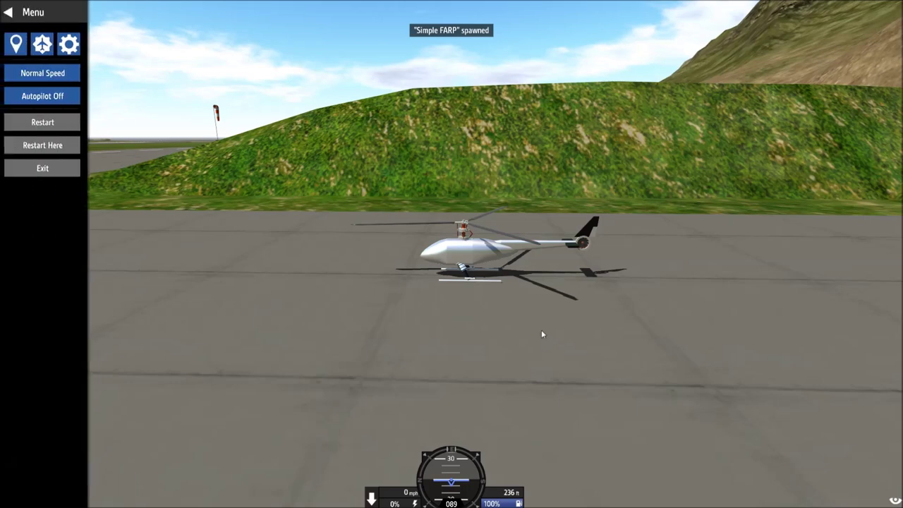
Dismiss the side menu, switch to cockpit view, and raise the throttle to spin the rotor
left_click(817, 360)
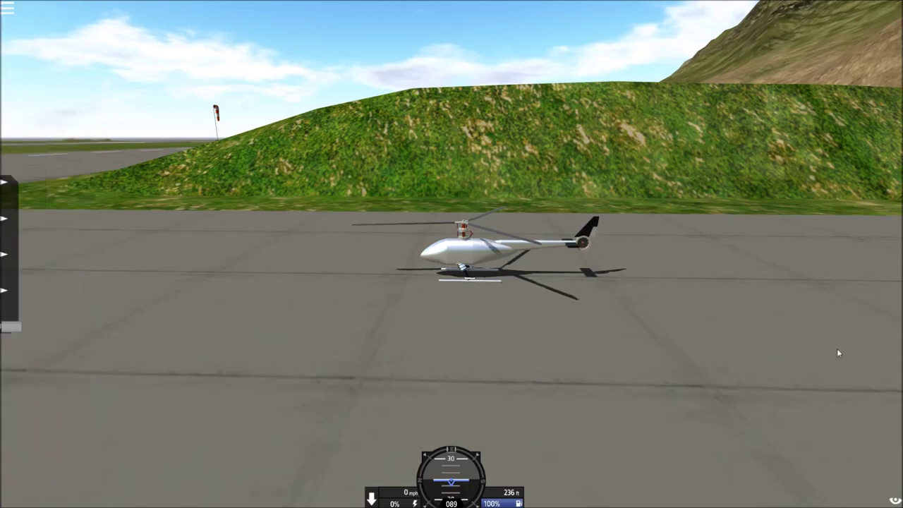
key("Tab")
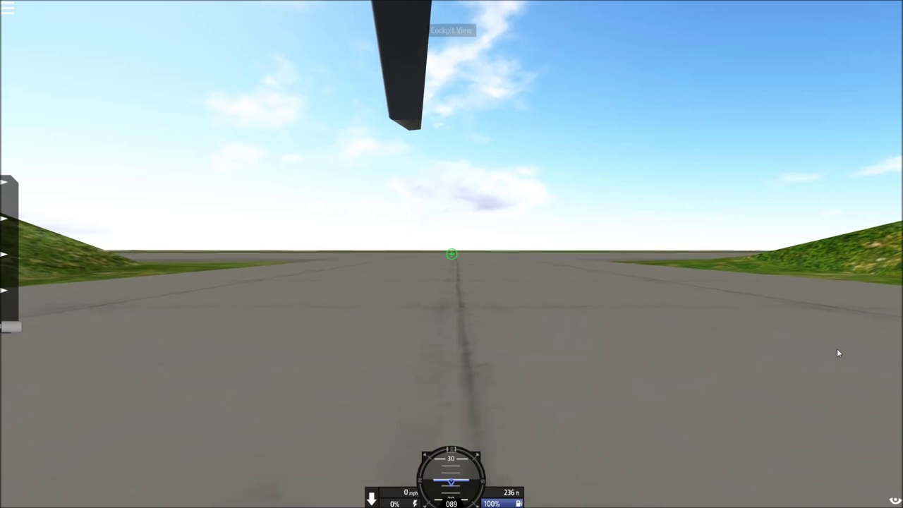
key("shift")
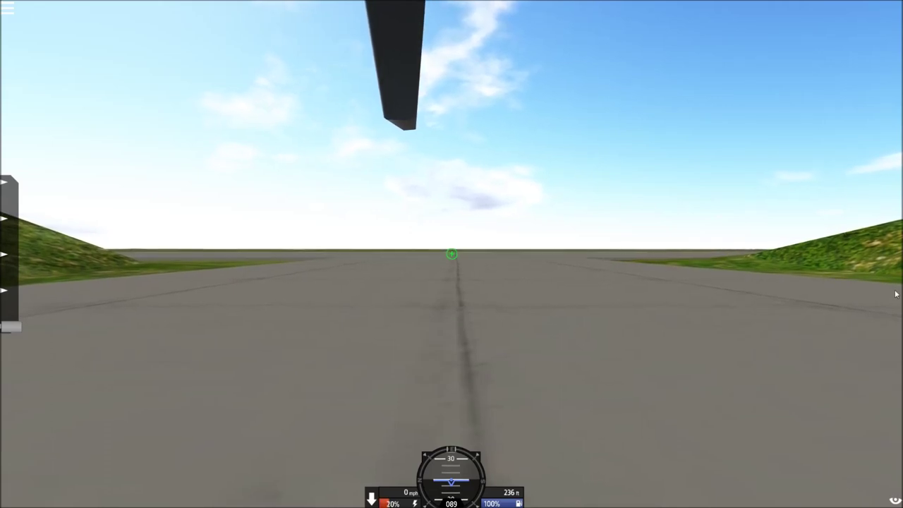
key("shift")
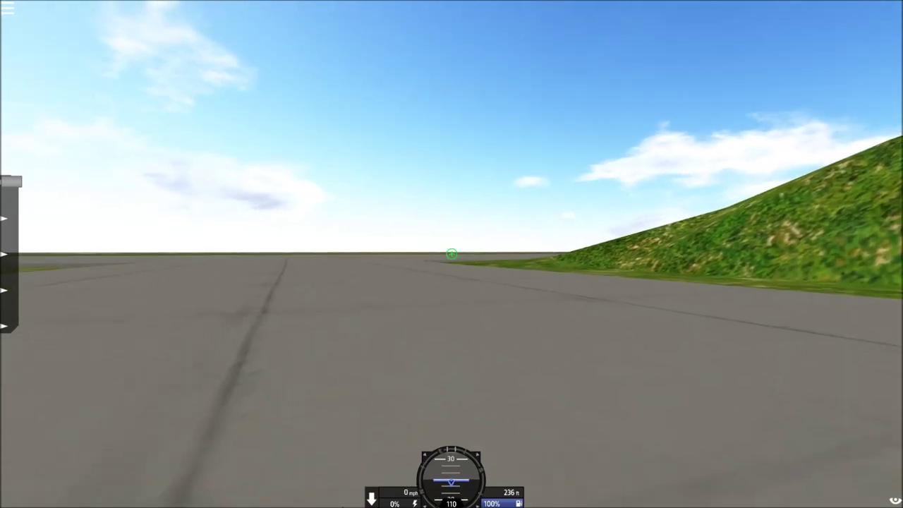
Fly the helicopter toward the helipads, level near 429 ft and 40 mph, then pause
key("shift")
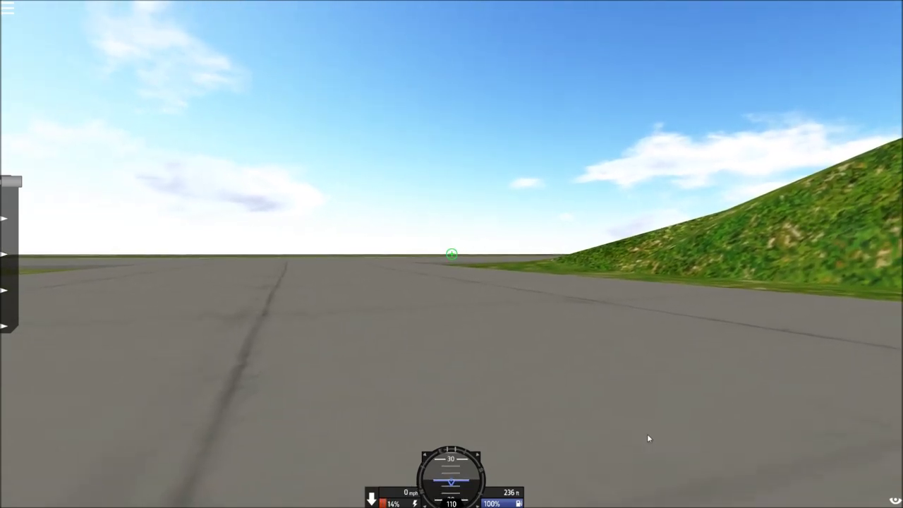
key("shift")
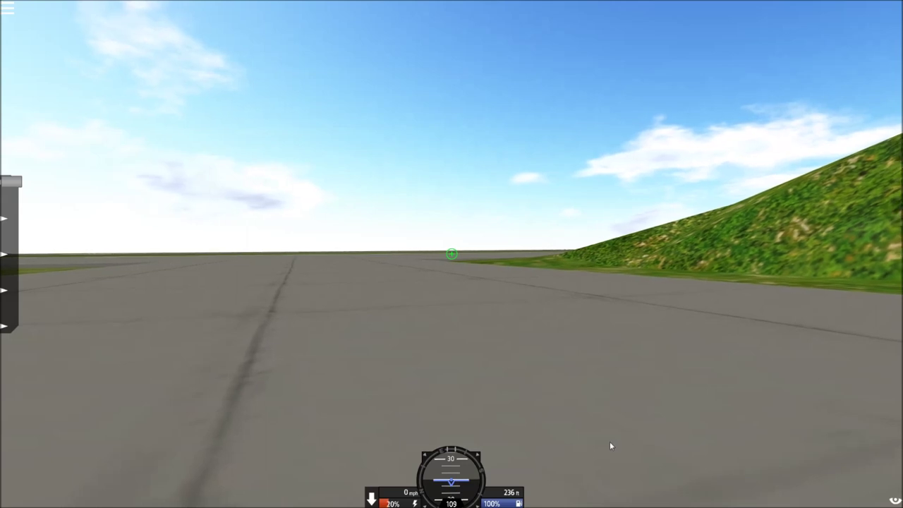
key("a")
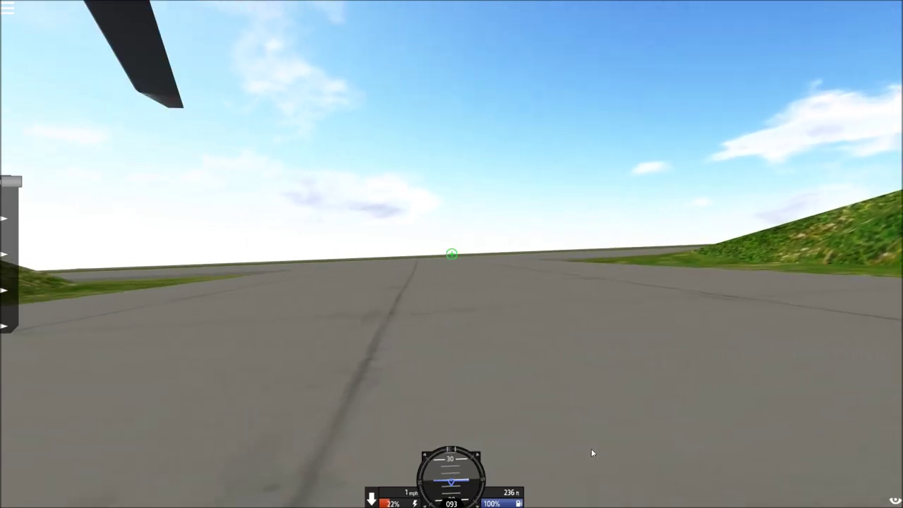
key("ctrl")
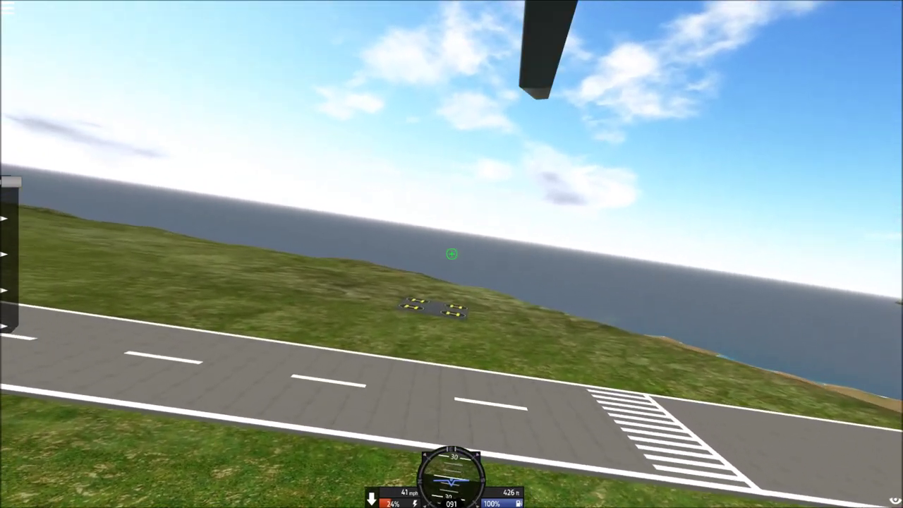
key("Escape")
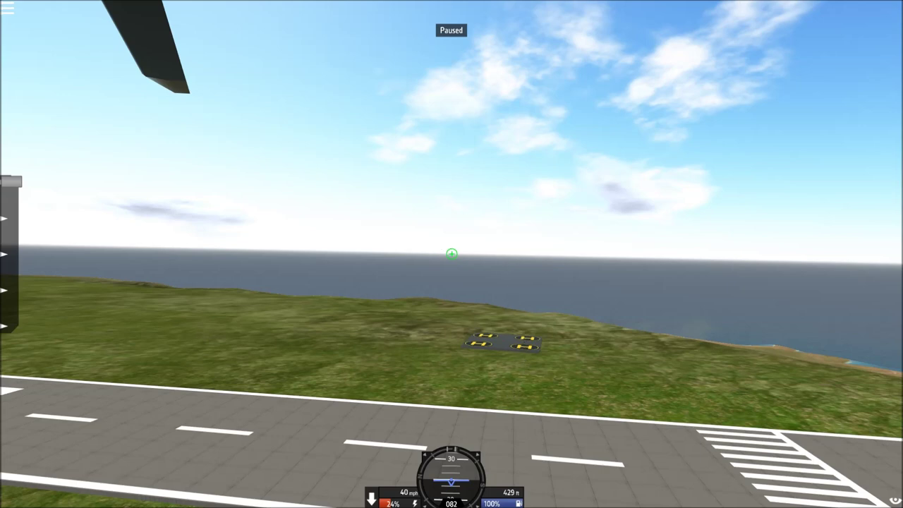
key("Escape")
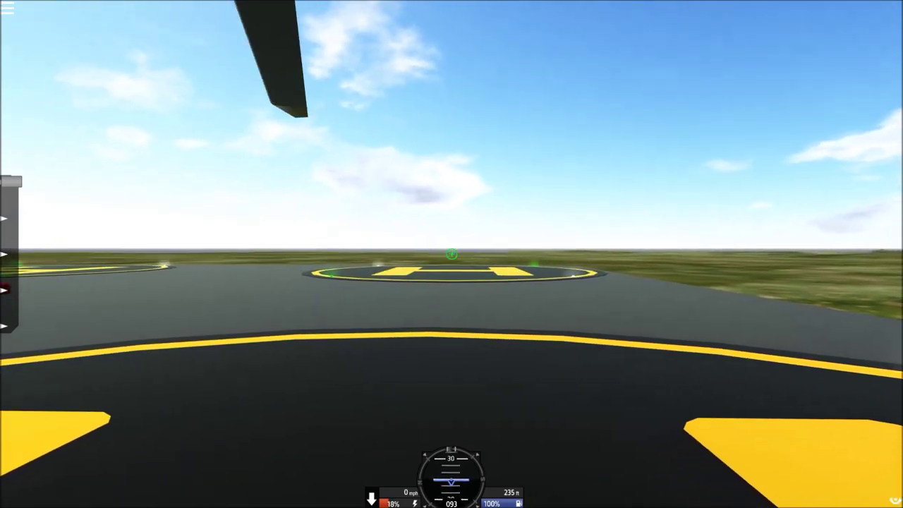
Switch to the outside orbit view of the helicopter landed on the helipad
key("c")
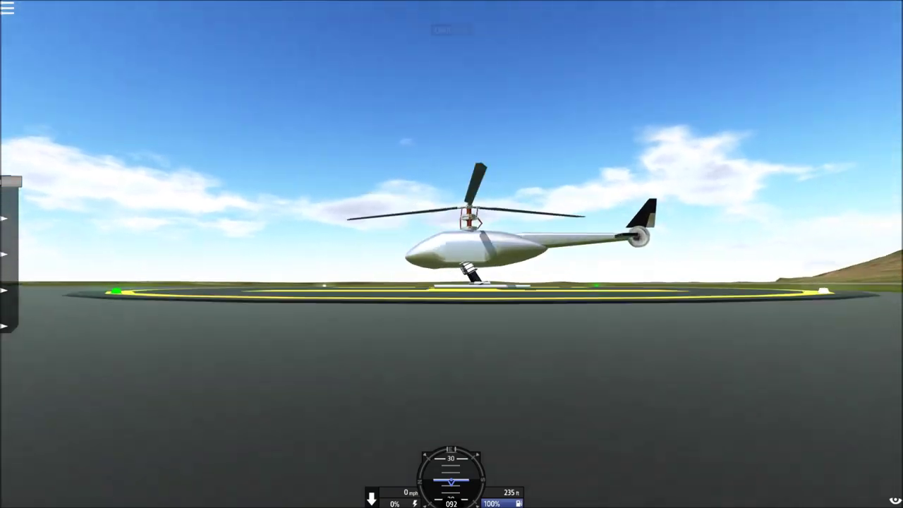
Orbit around the landed helicopter and neighbouring helipad, then lift off in cockpit view and pause
left_click_drag(451, 254, 353, 176)
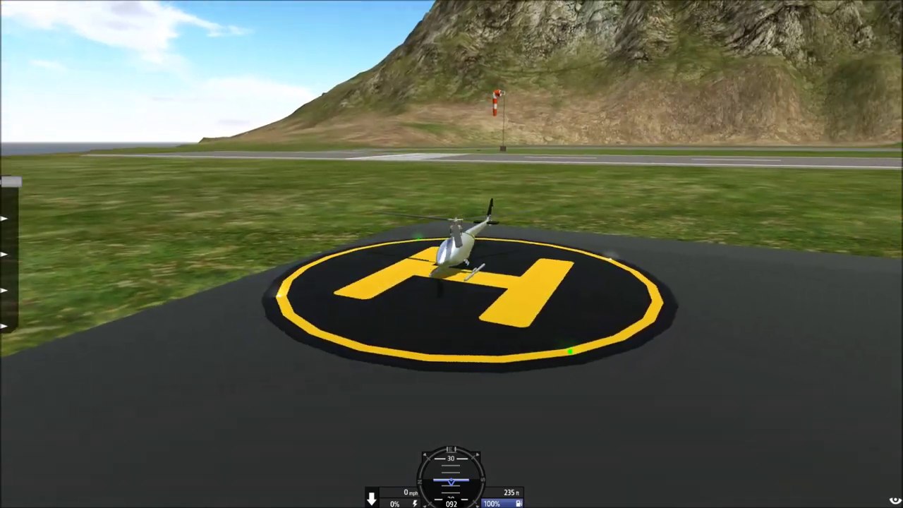
left_click_drag(452, 282, 740, 406)
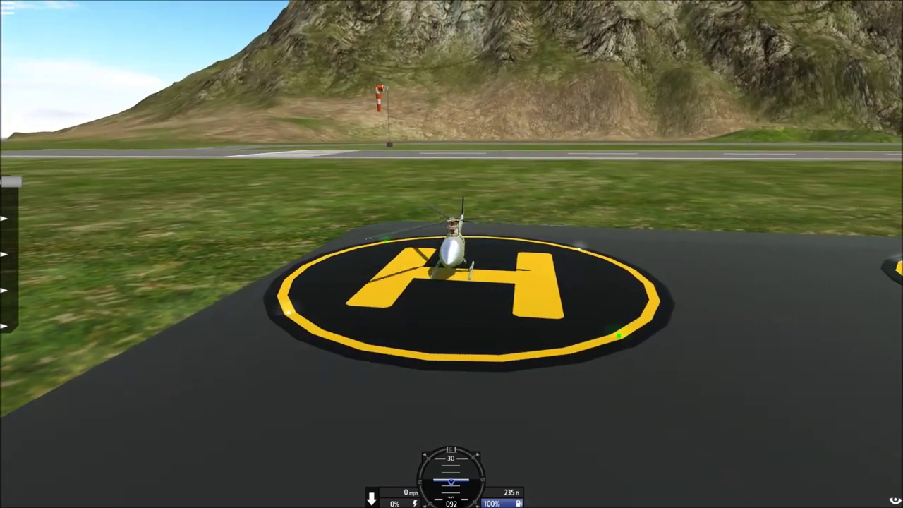
left_click_drag(689, 385, 643, 360)
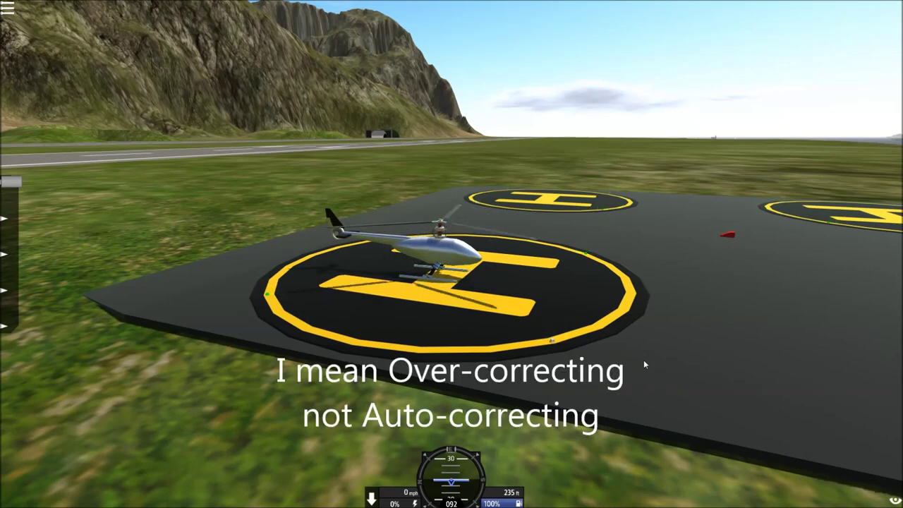
key("c")
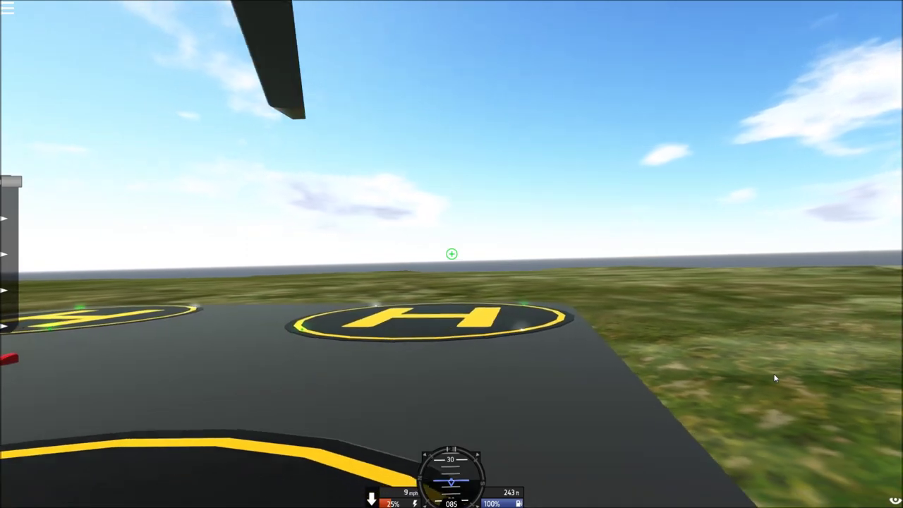
key("Escape")
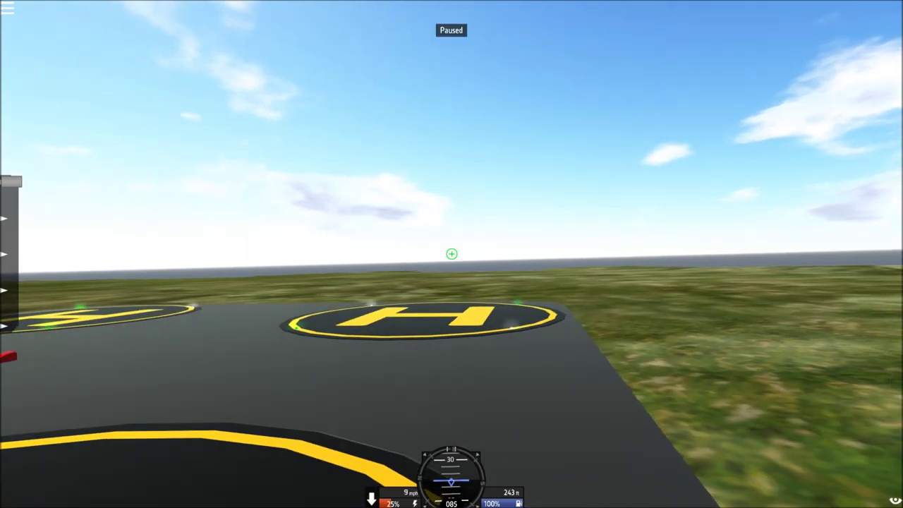
Resume the flight, hover out over the grass at about 5 mph, then switch to outside view
key("Escape")
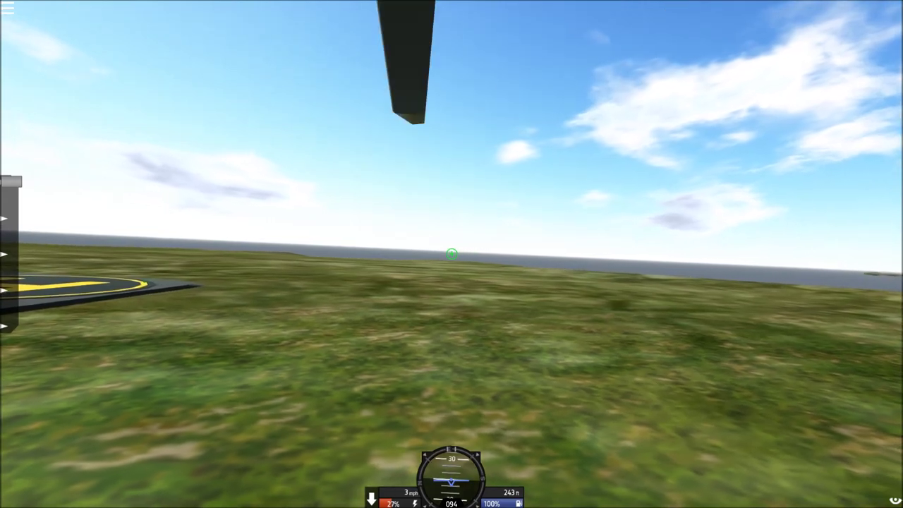
key("Tab")
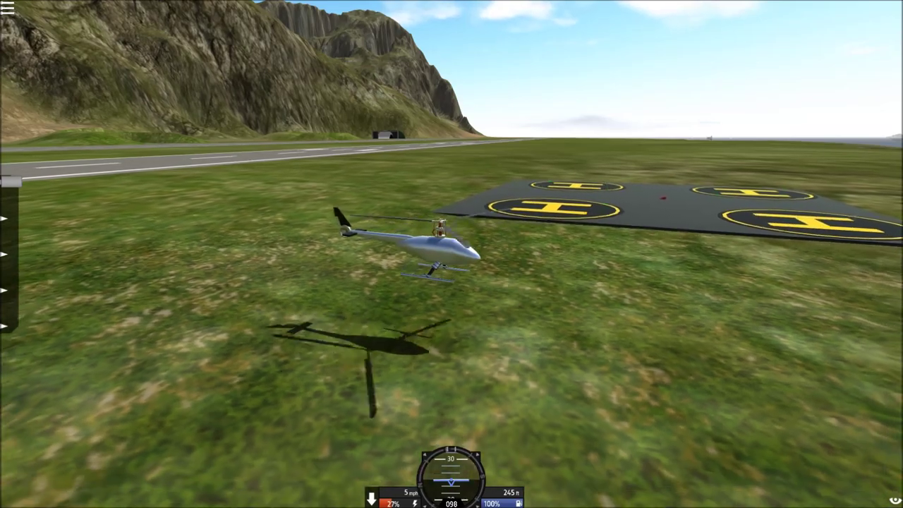
Return to cockpit view, land back on a helipad, and switch to the outside orbit view
key("Tab")
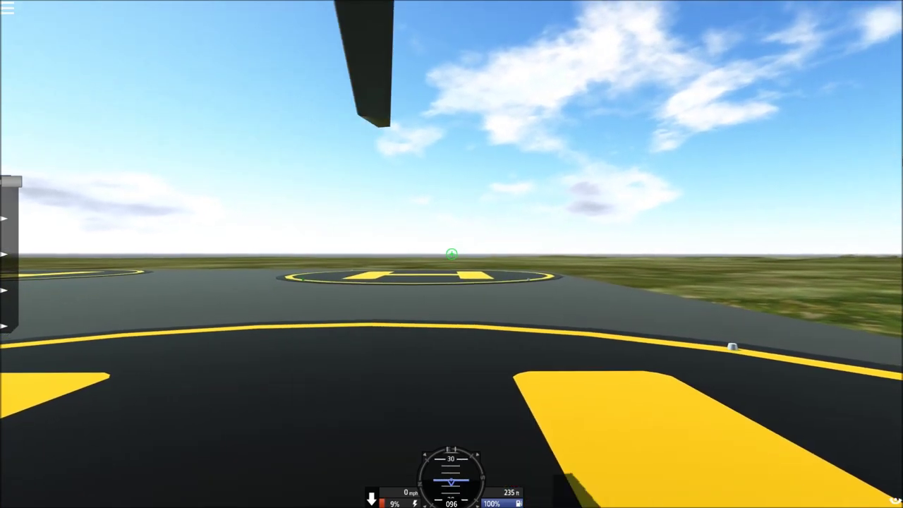
key("F2")
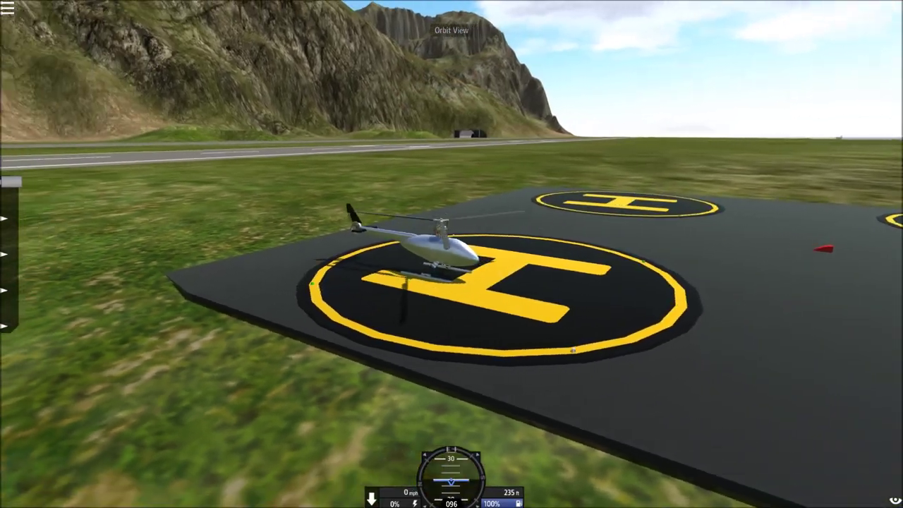